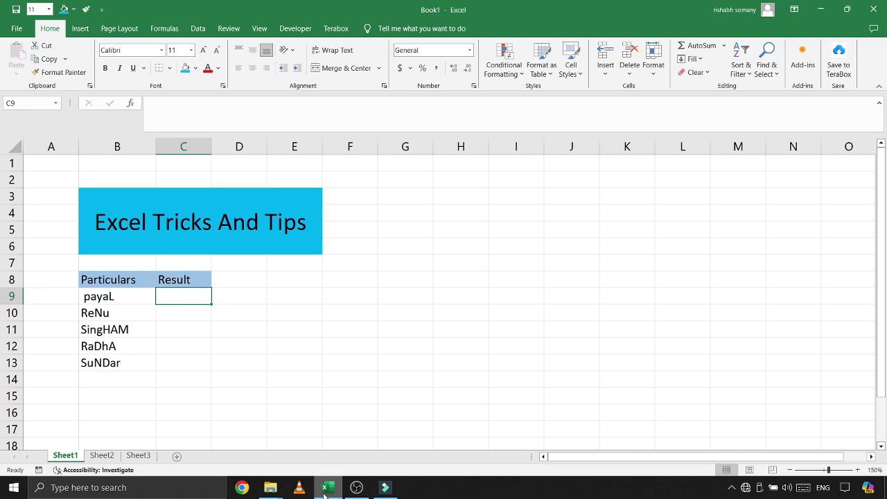
# - Enter =UPPER(B9) in cell C9 and fill the formula down the Result column to C13
pyautogui.write('=up')
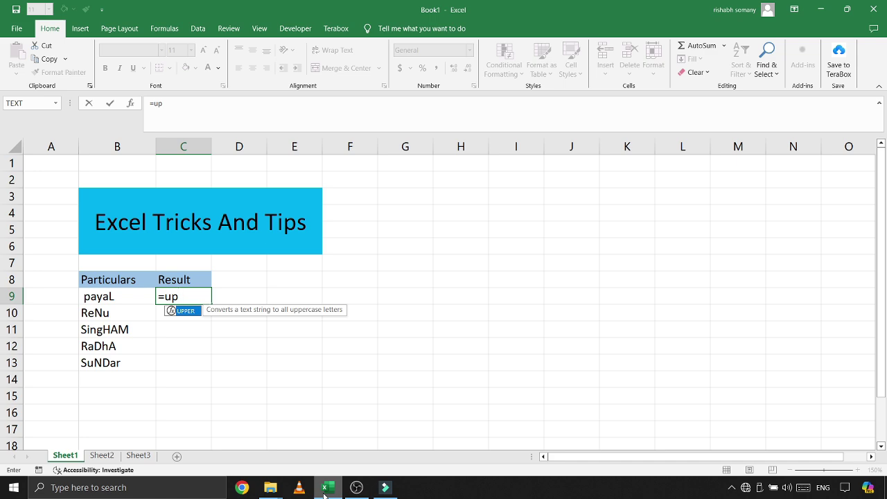
pyautogui.press('Tab')
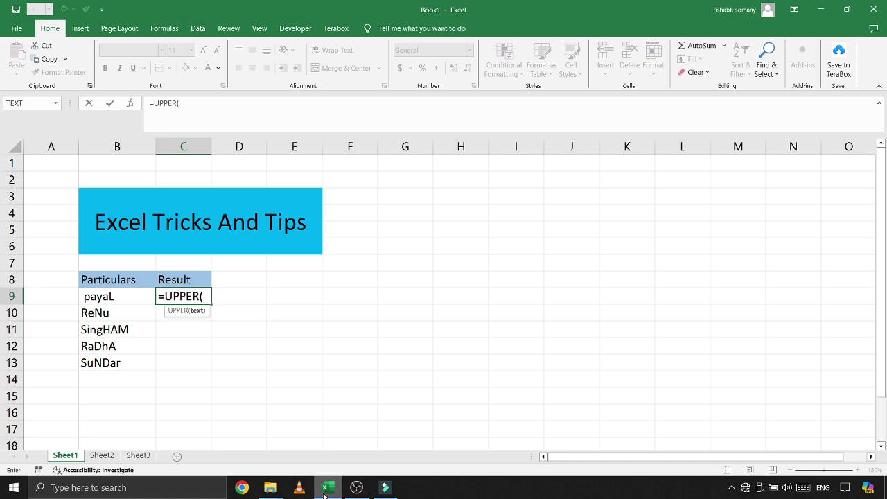
pyautogui.click(133, 297)
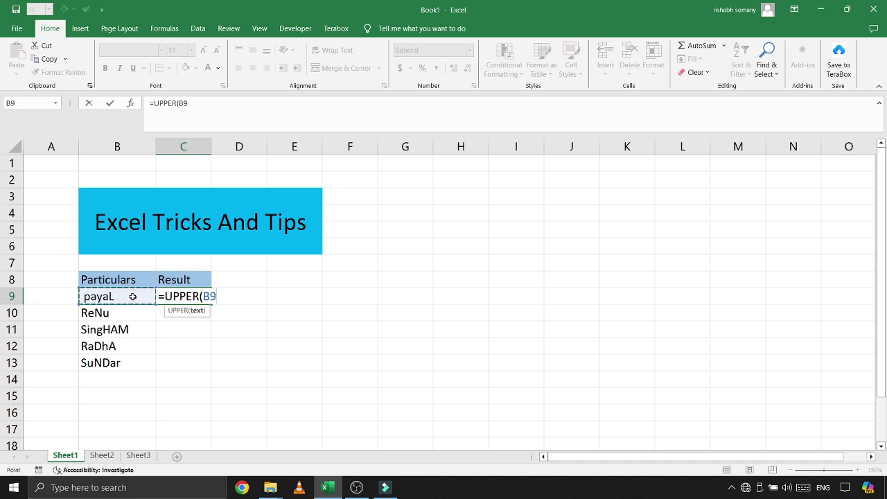
pyautogui.write(')')
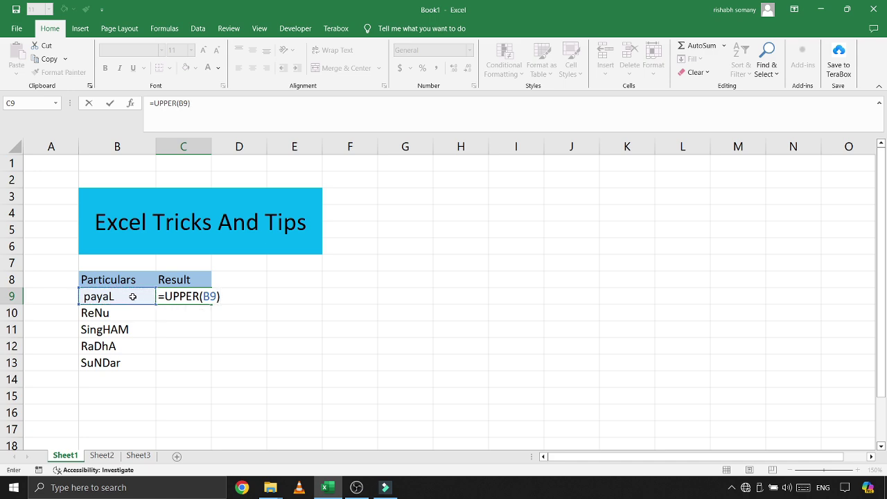
pyautogui.press('Return')
pyautogui.click(192, 296)
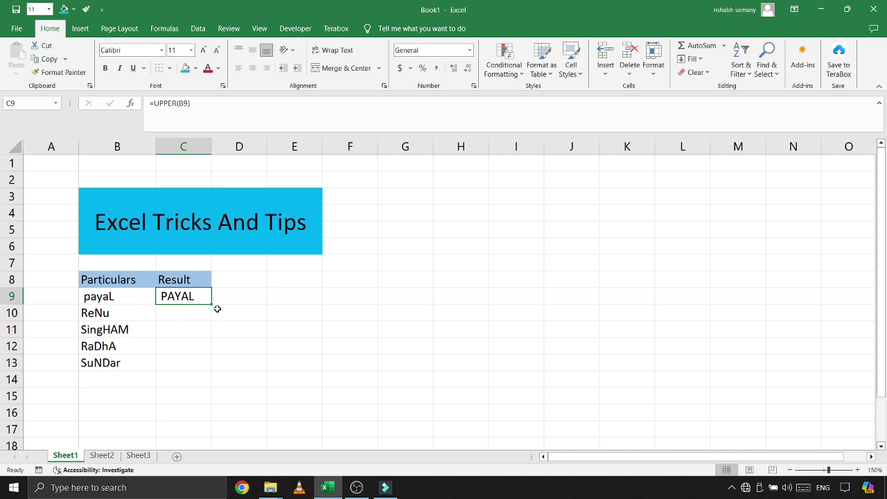
pyautogui.moveTo(211, 306); pyautogui.dragTo(211, 372)
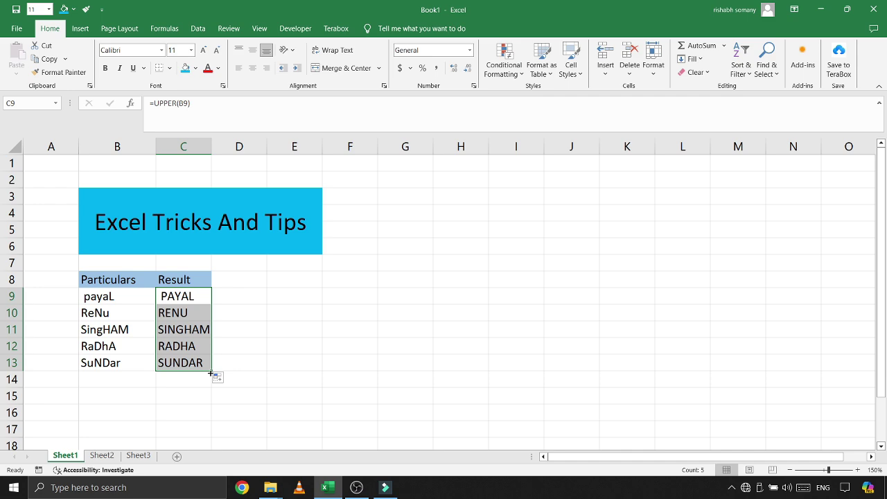
# - Undo the fill and the UPPER formula entry in the Result column
pyautogui.hotkey('ctrl', 'z')
pyautogui.hotkey('ctrl', 'z')
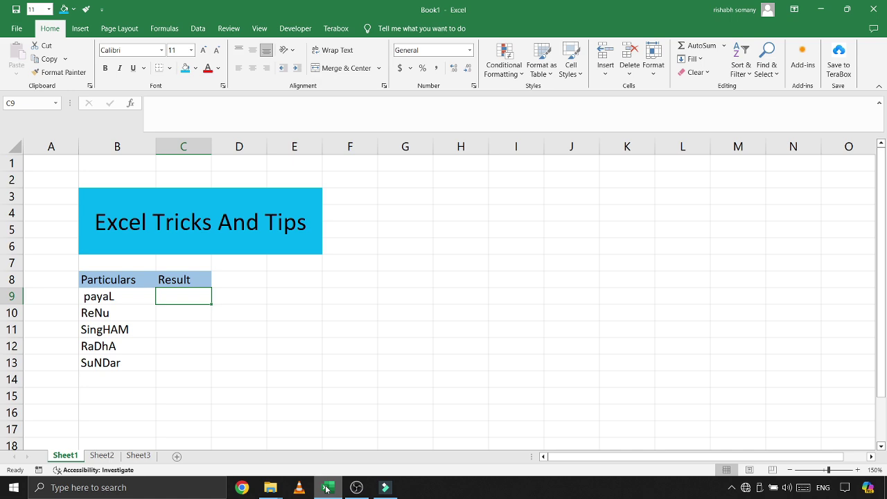
# - Enter =LOWER(B9) in cell C9 and fill the formula down the Result column to C13
pyautogui.write('=l')
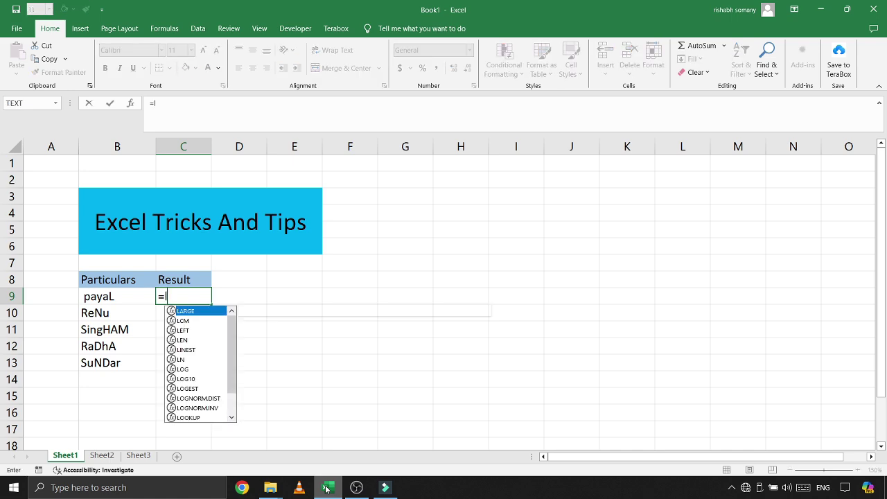
pyautogui.write('ow')
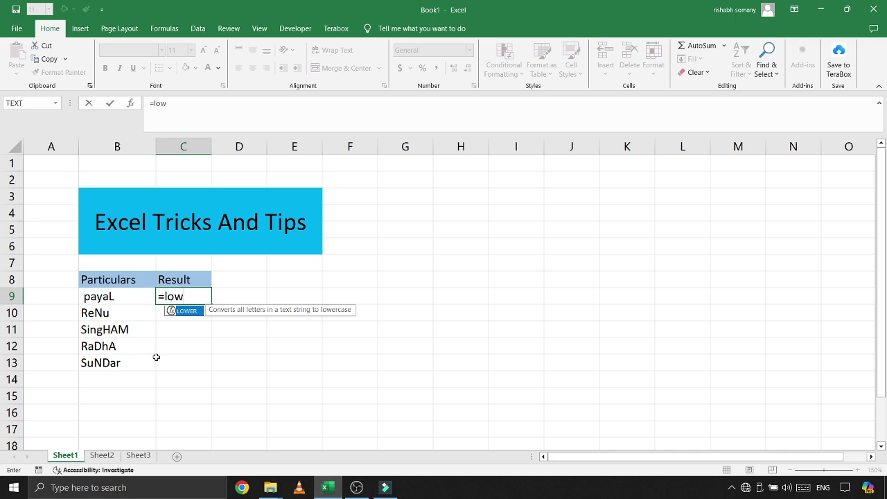
pyautogui.press('Tab')
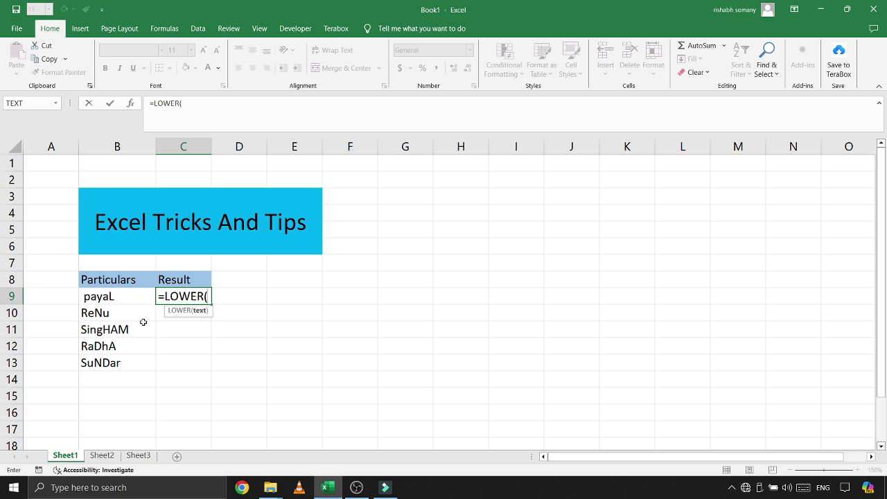
pyautogui.click(116, 296)
pyautogui.write(')')
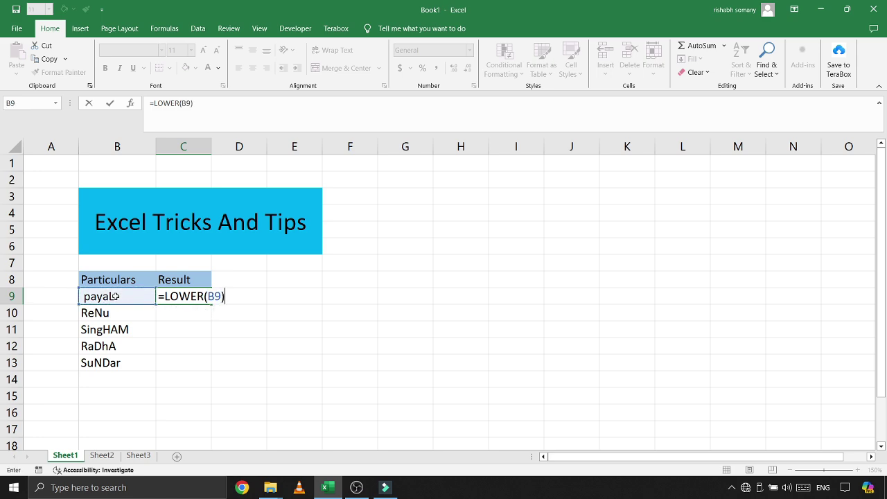
pyautogui.press('Return')
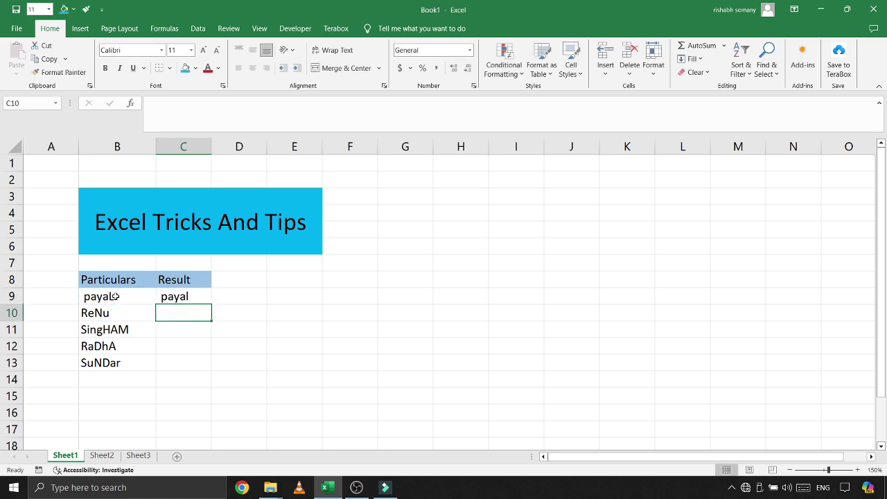
pyautogui.click(199, 297)
pyautogui.moveTo(211, 305); pyautogui.dragTo(210, 365)
pyautogui.click(196, 380)
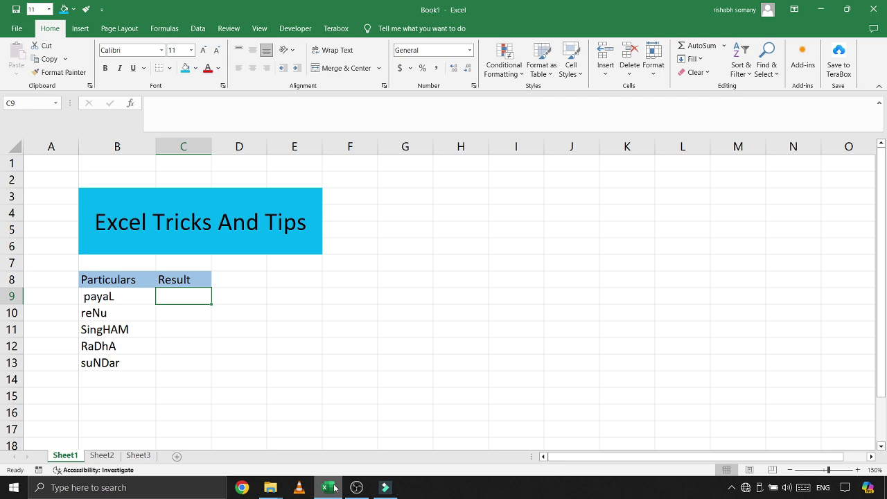
# - Enter =PROPER(B9) in cell C9 and fill the formula down the Result column to C13
pyautogui.write('=p')
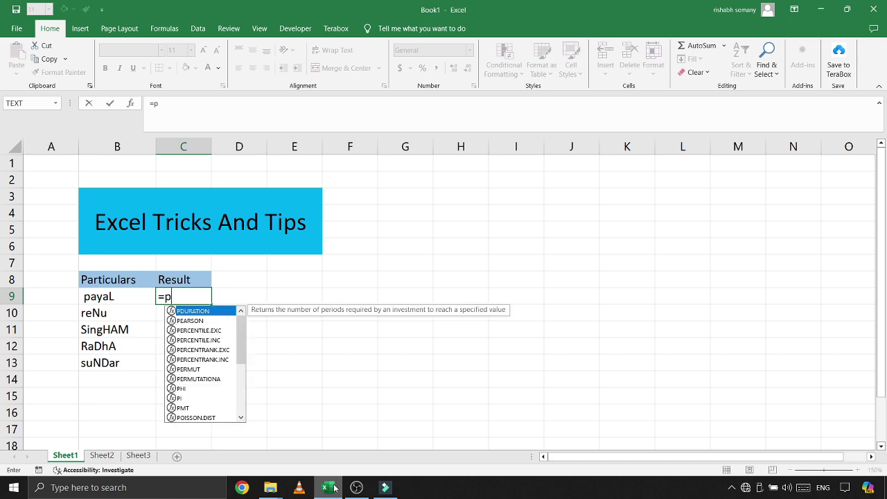
pyautogui.write('ro')
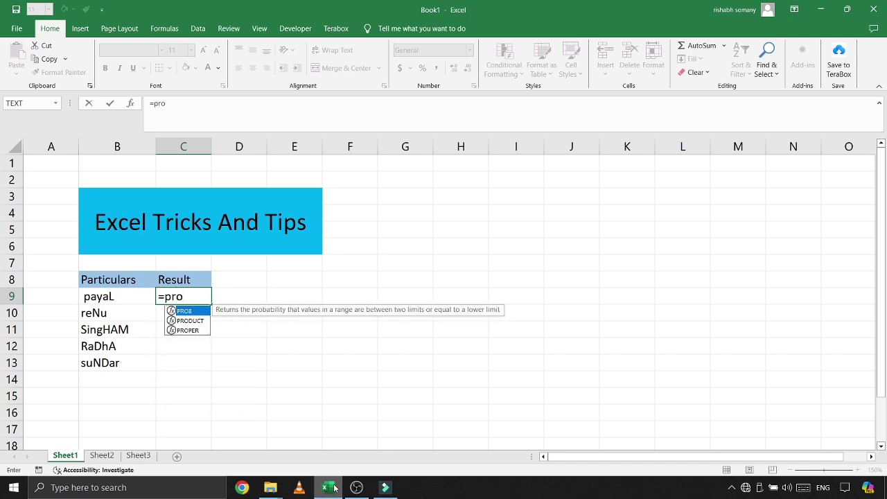
pyautogui.press('Down')
pyautogui.press('Down')
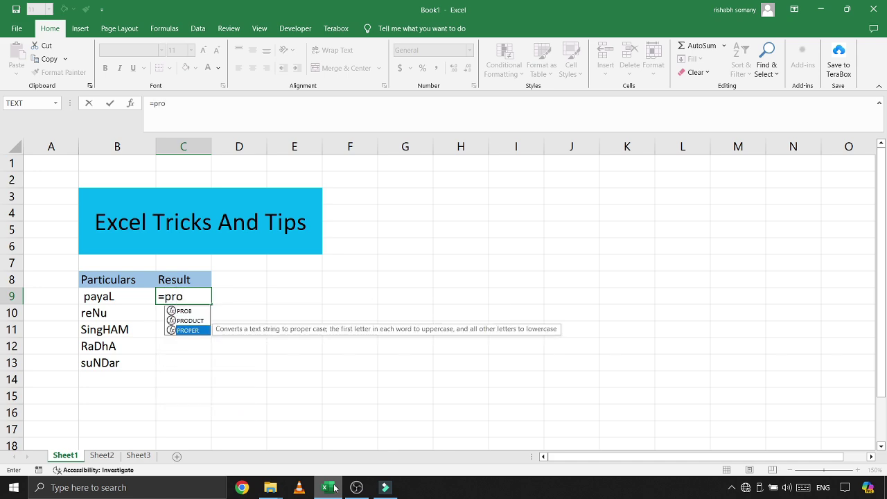
pyautogui.press('Tab')
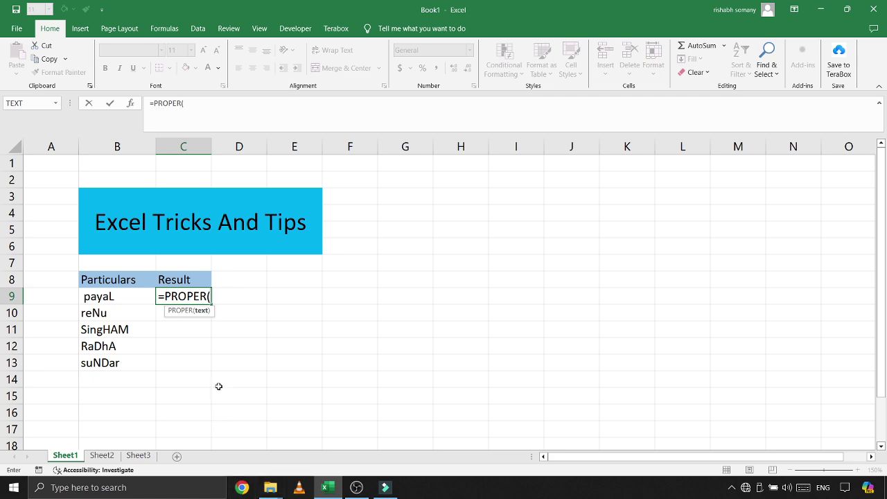
pyautogui.click(120, 298)
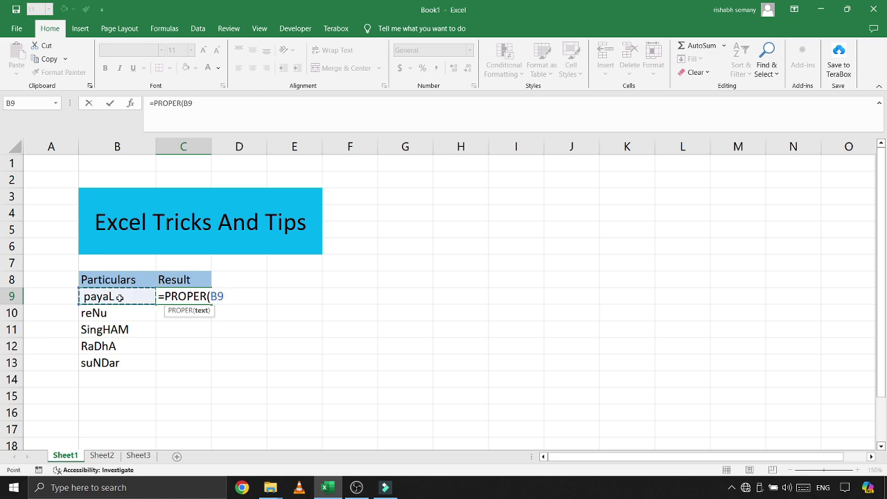
pyautogui.write(')')
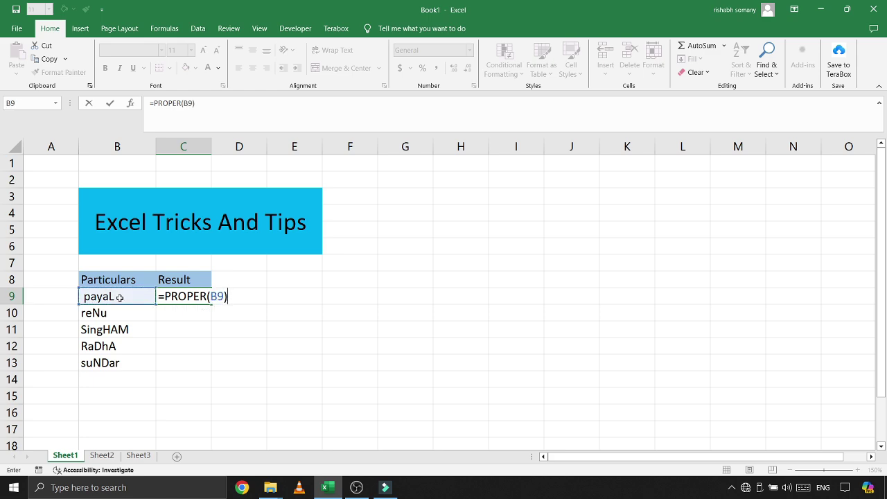
pyautogui.press('Return')
pyautogui.click(201, 296)
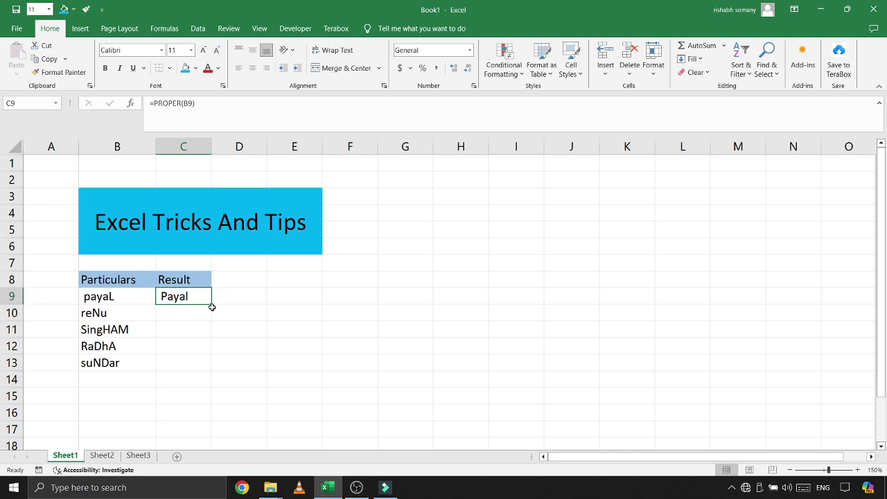
pyautogui.moveTo(211, 307); pyautogui.dragTo(209, 368)
pyautogui.click(206, 392)
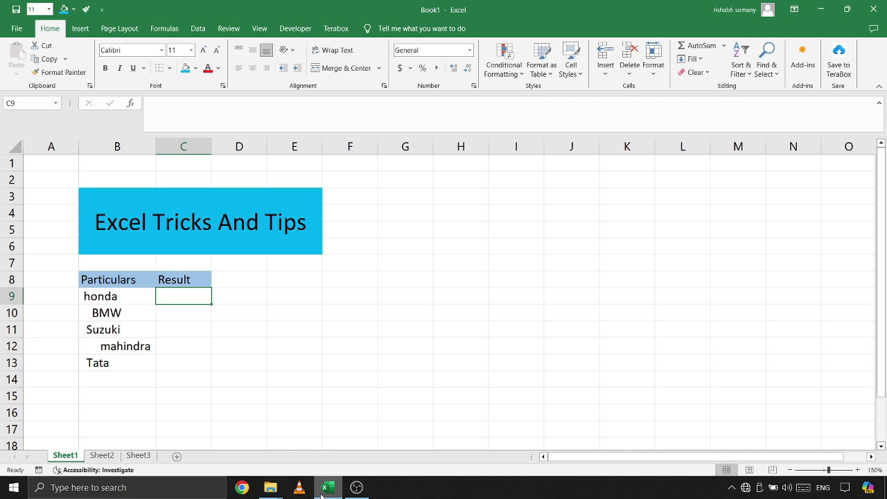
# - Enter =TRIM(B9) in cell C9 and fill the formula down to C13 to strip extra spaces from the Particulars
pyautogui.write('=')
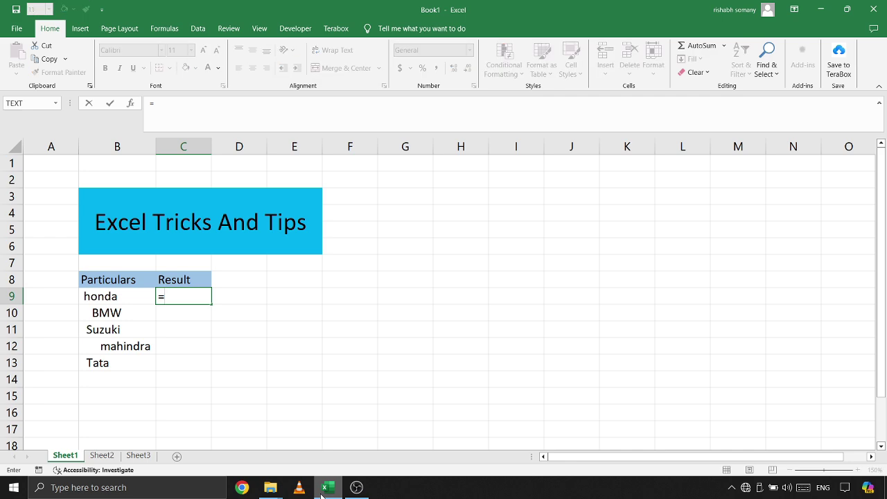
pyautogui.write('Trr')
pyautogui.press('BackSpace')
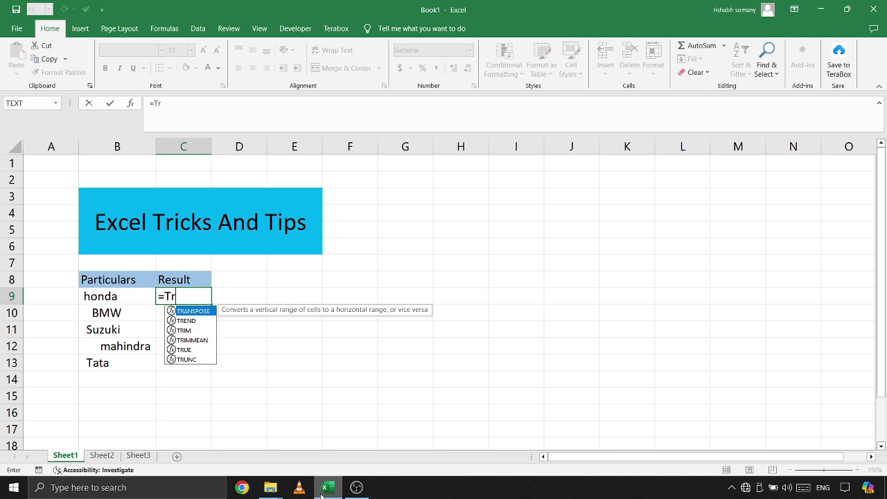
pyautogui.press('Down')
pyautogui.press('Down')
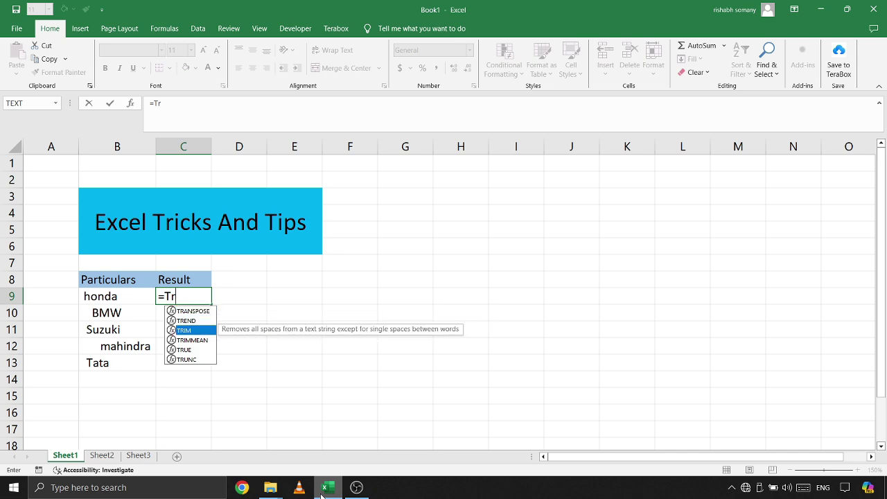
pyautogui.press('Tab')
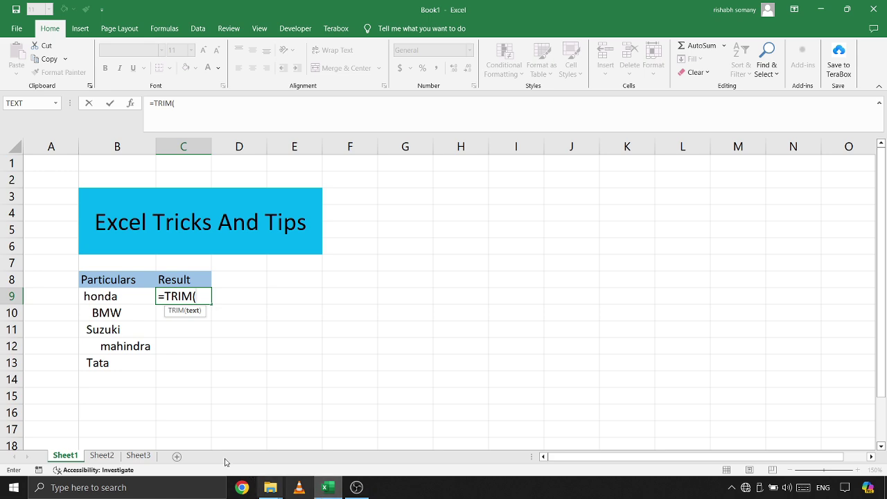
pyautogui.click(123, 297)
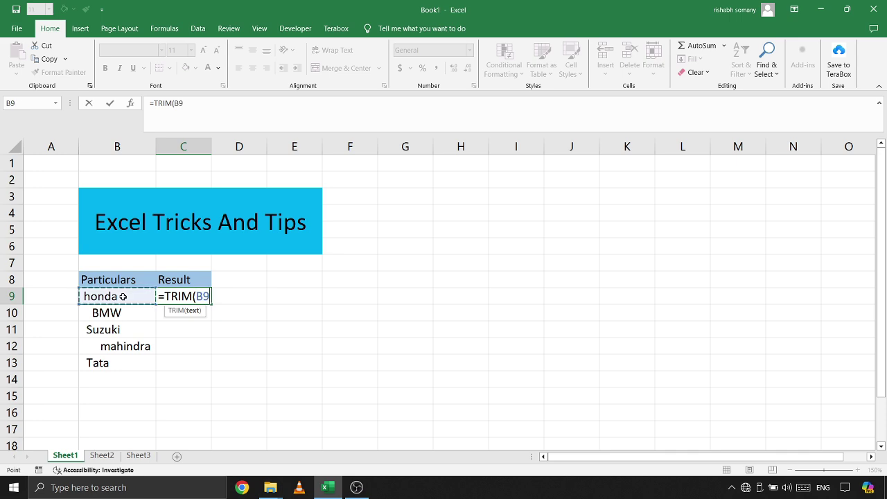
pyautogui.write(')')
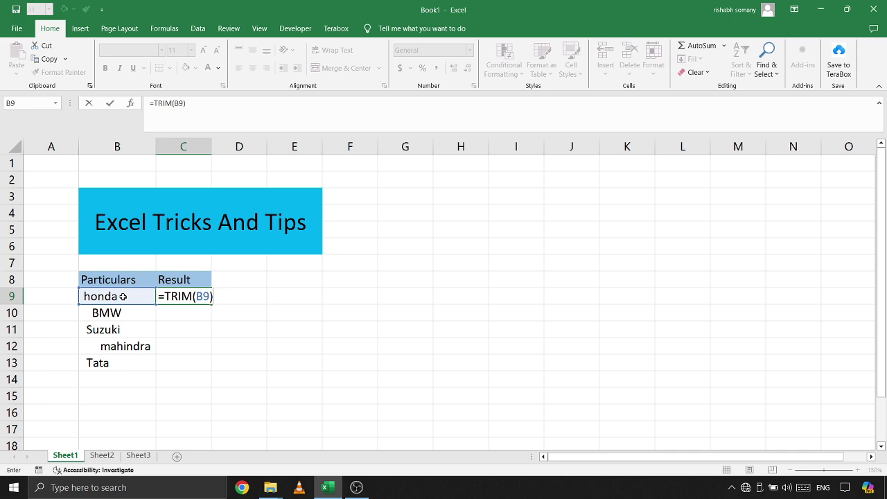
pyautogui.press('Return')
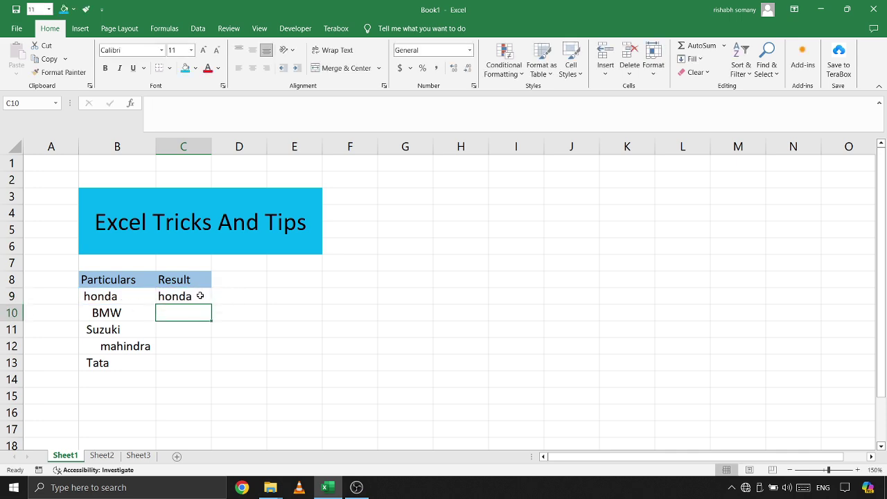
pyautogui.click(199, 296)
pyautogui.moveTo(210, 305); pyautogui.dragTo(210, 368)
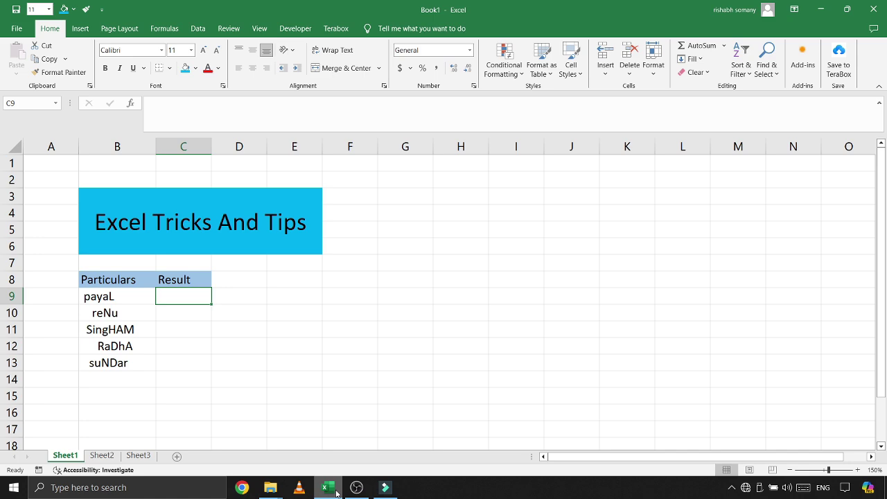
# - Enter =TRIM(PROPER(B9)) in cell C9, accepting the proposed correction for the missing closing parenthesis
pyautogui.write('=t')
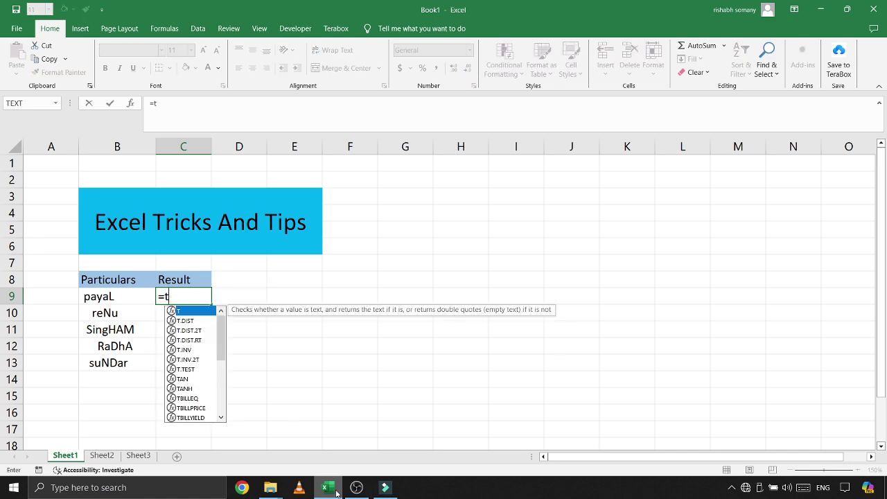
pyautogui.write('r')
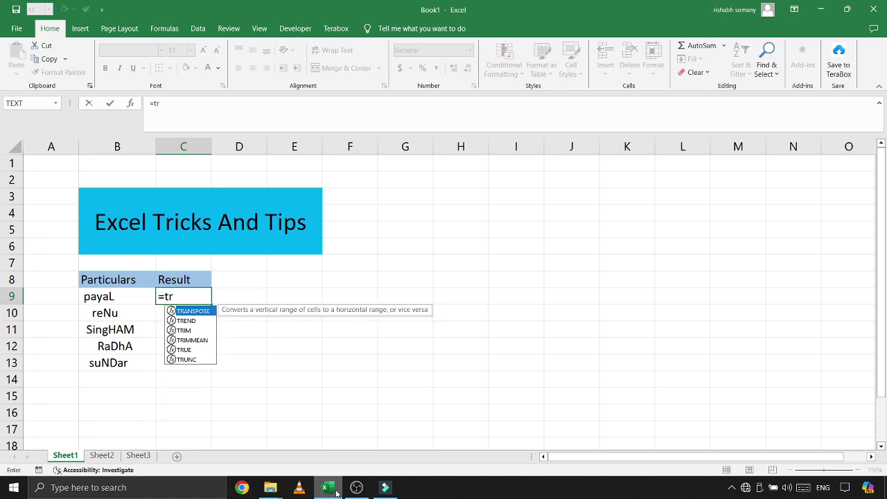
pyautogui.press('Down')
pyautogui.press('Down')
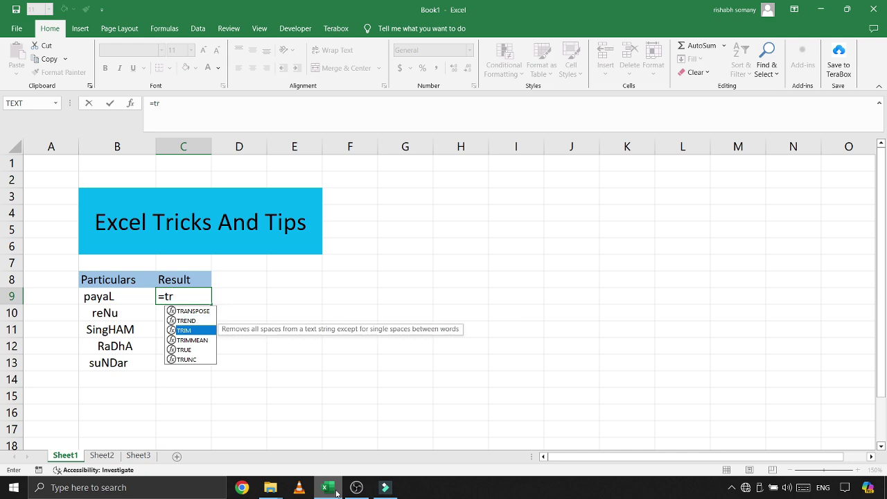
pyautogui.press('Tab')
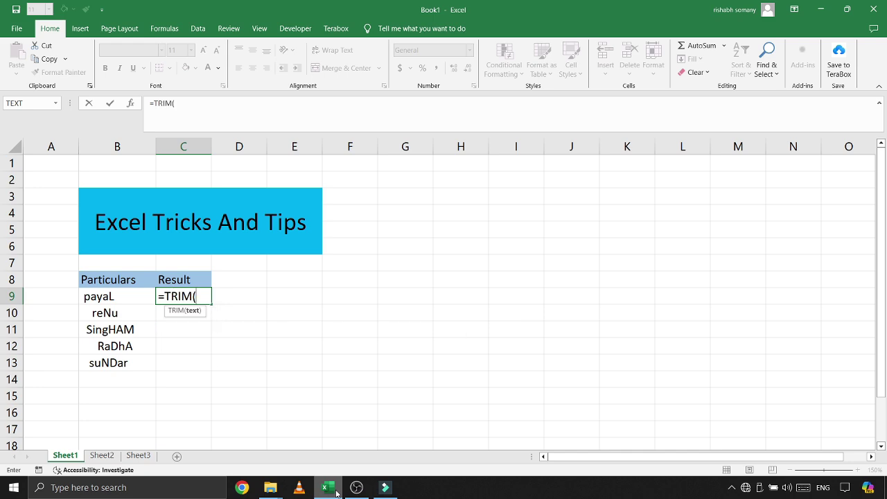
pyautogui.write('pr')
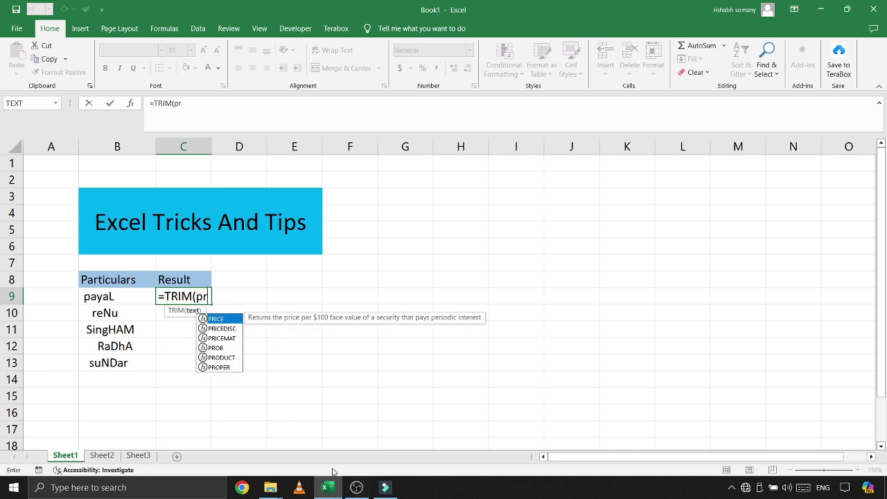
pyautogui.write('o')
pyautogui.press('Down')
pyautogui.press('Down')
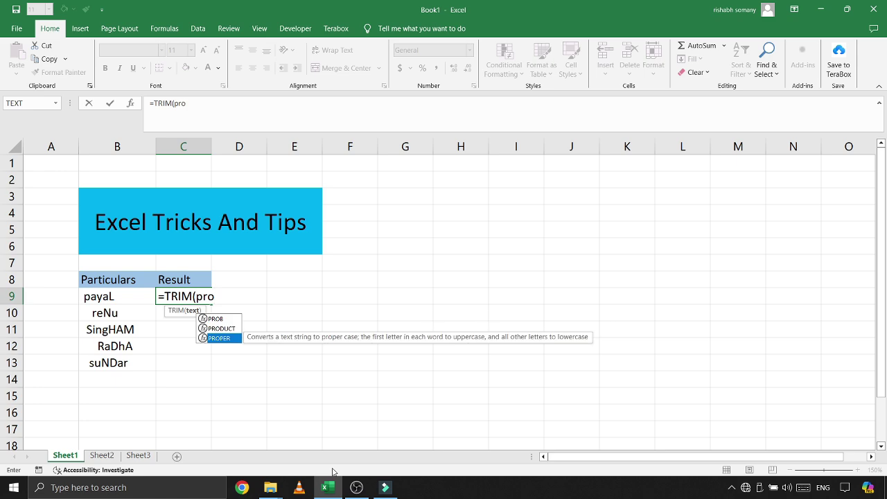
pyautogui.press('Tab')
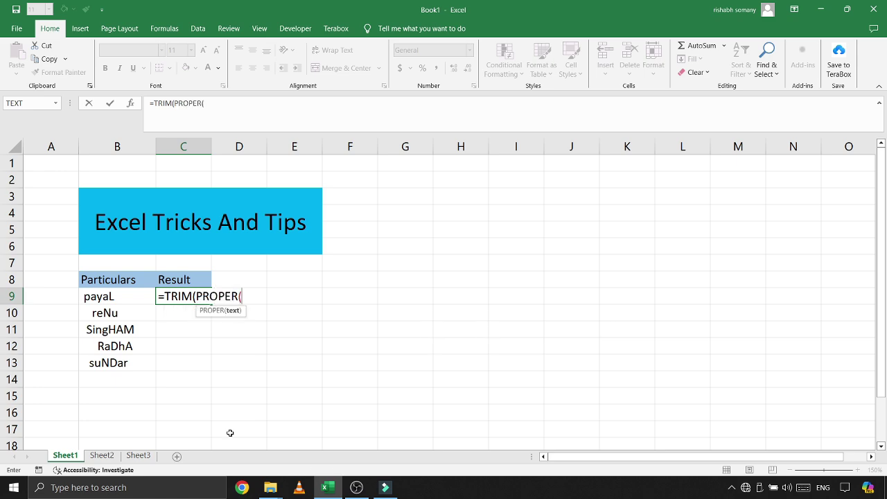
pyautogui.click(112, 297)
pyautogui.write(')')
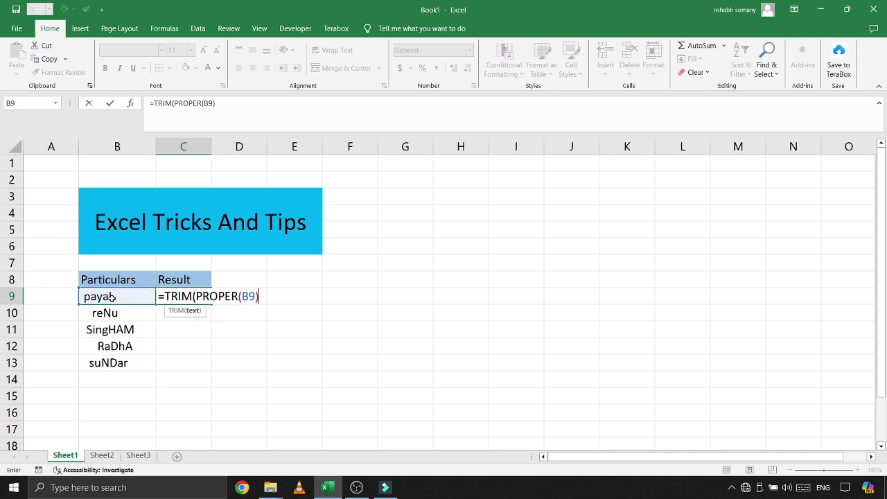
pyautogui.press('Return')
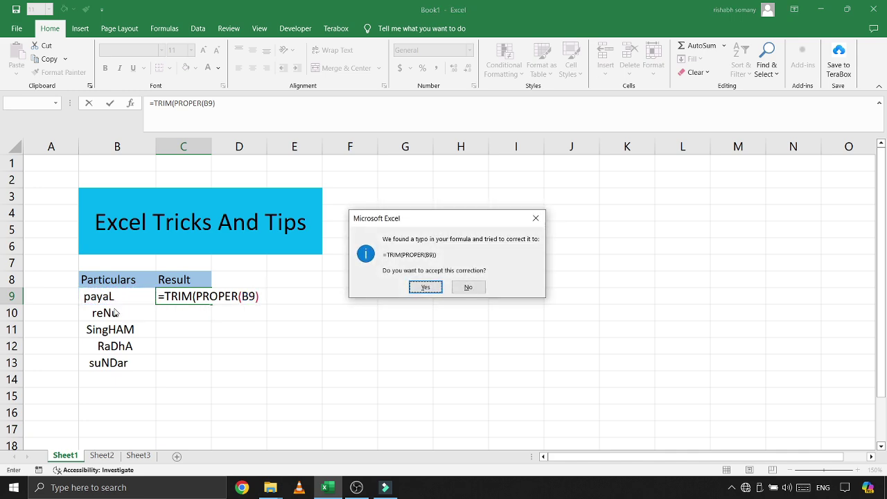
pyautogui.click(430, 288)
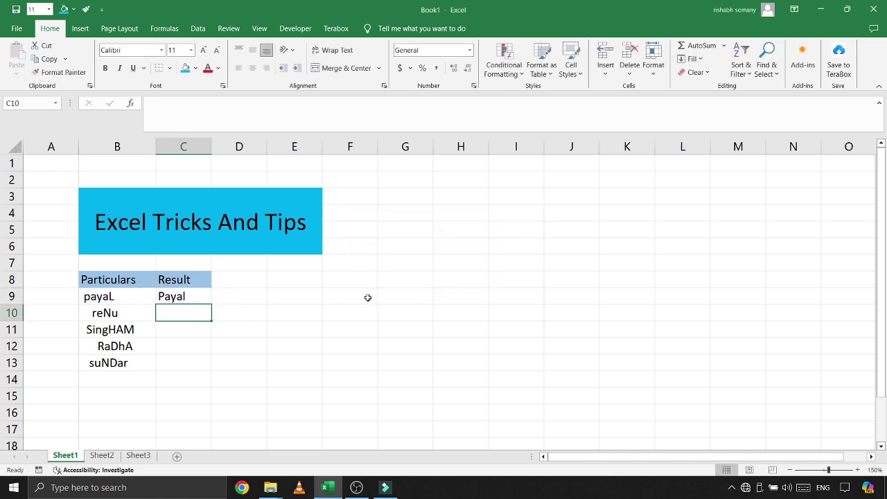
# - Fill the combined TRIM and PROPER formula from C9 down the Result column to C13
pyautogui.click(184, 298)
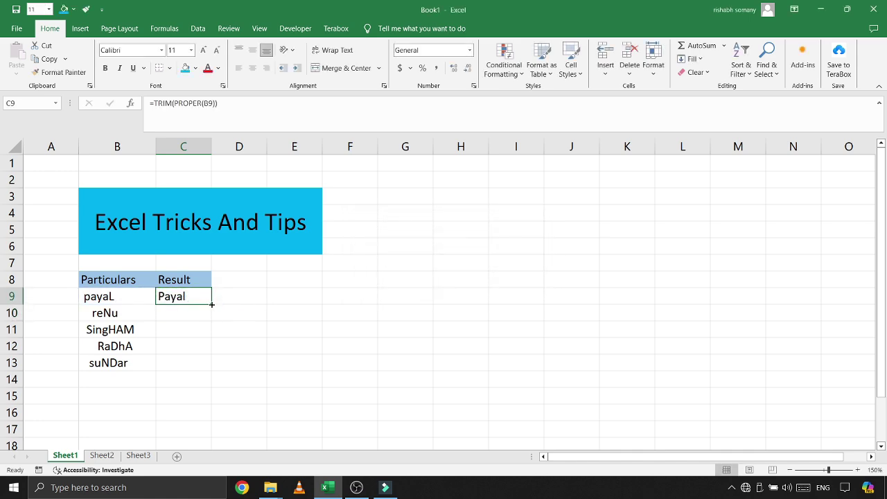
pyautogui.moveTo(212, 310); pyautogui.dragTo(205, 368)
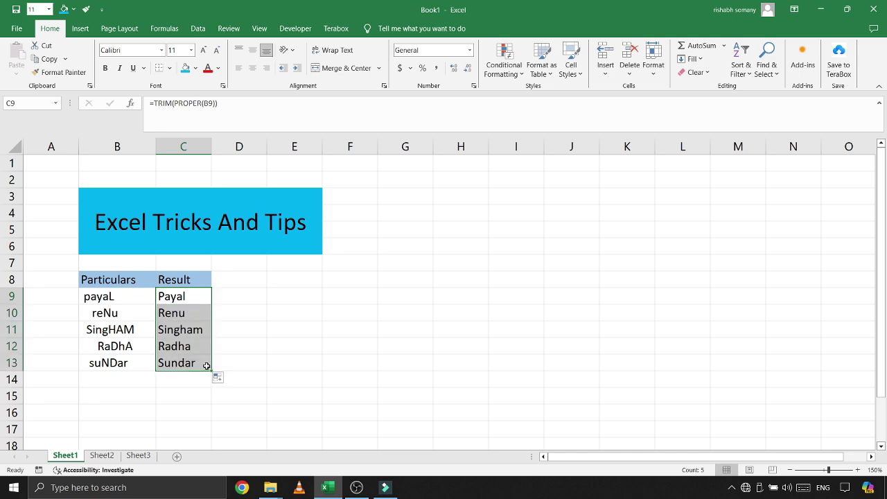
pyautogui.click(195, 384)
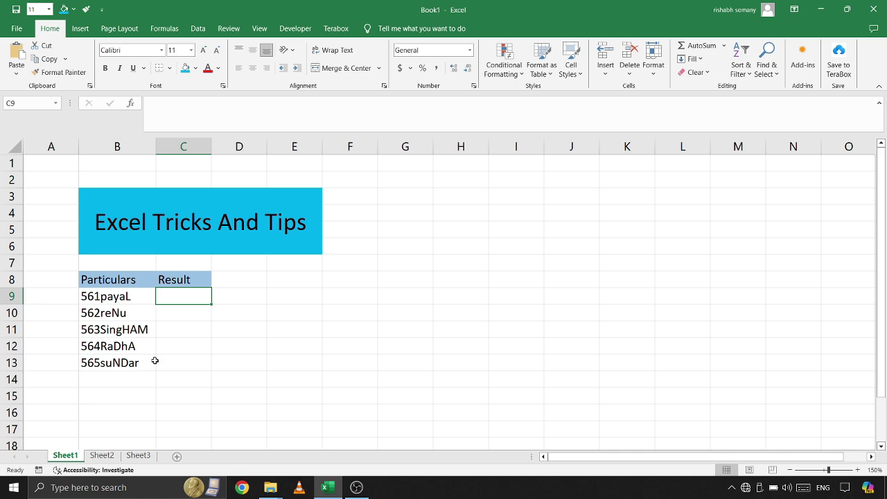
# - Enter =LEFT(B9,3) in cell C9 and fill it down to C13 to extract the first three characters
pyautogui.write('=le')
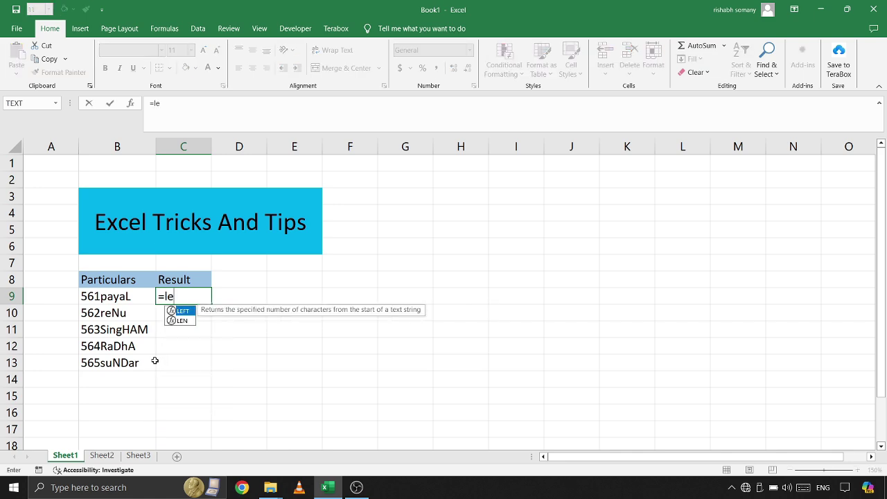
pyautogui.write('f')
pyautogui.press('Tab')
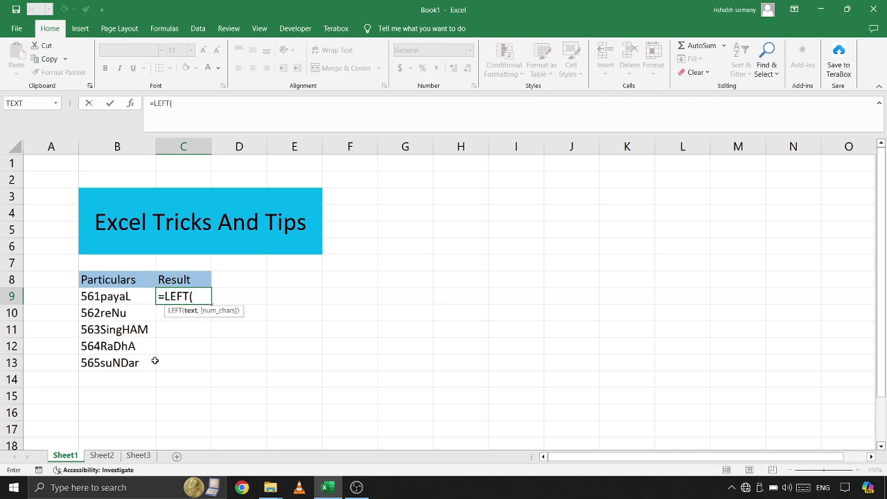
pyautogui.click(103, 296)
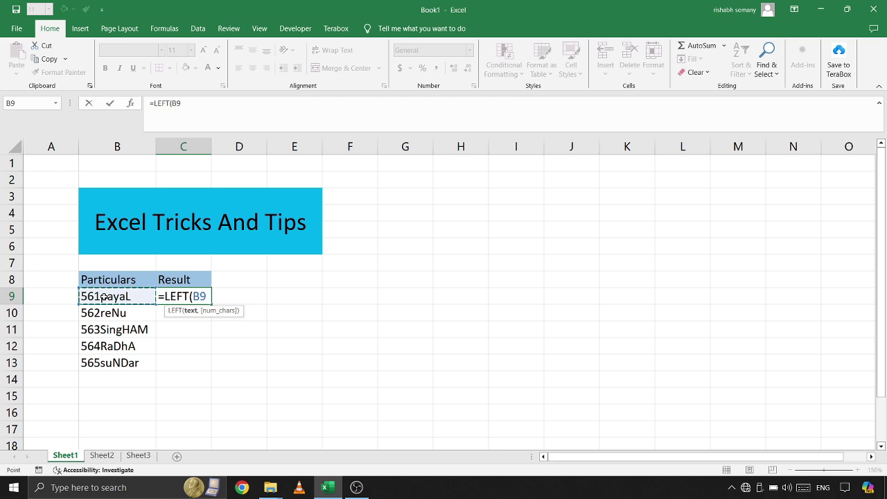
pyautogui.write(',3')
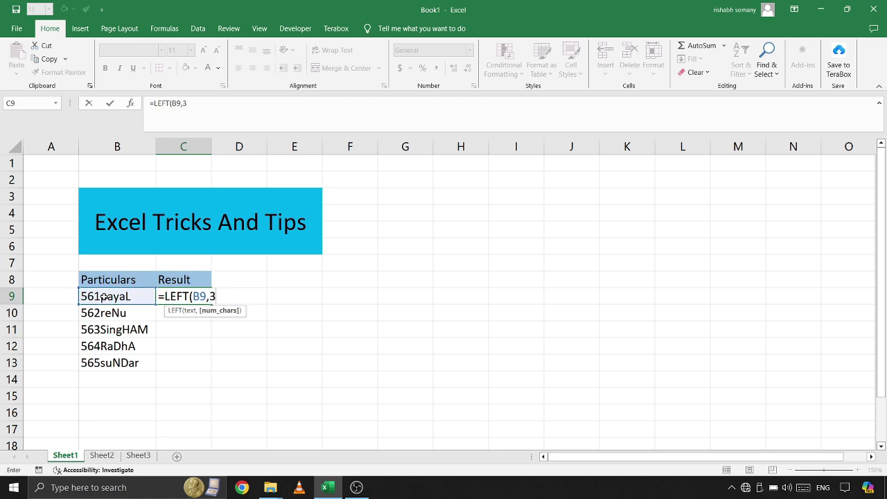
pyautogui.write(')')
pyautogui.press('Return')
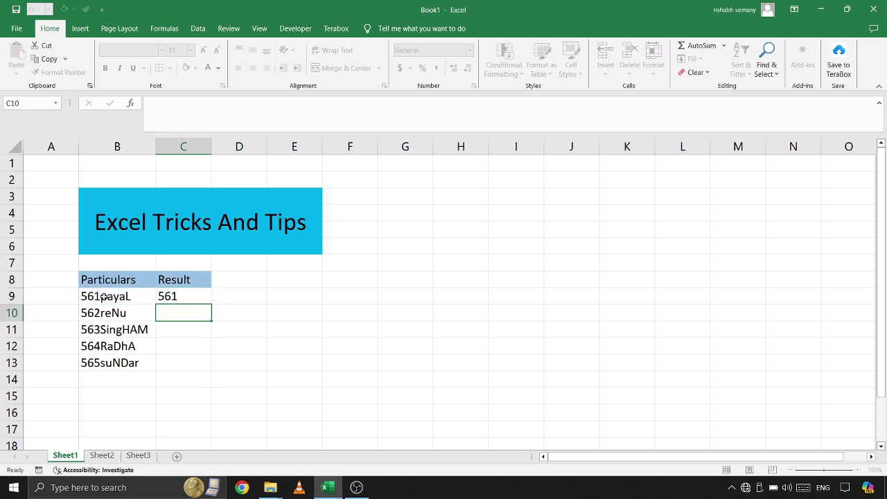
pyautogui.click(187, 295)
pyautogui.moveTo(213, 305); pyautogui.dragTo(212, 369)
pyautogui.click(199, 393)
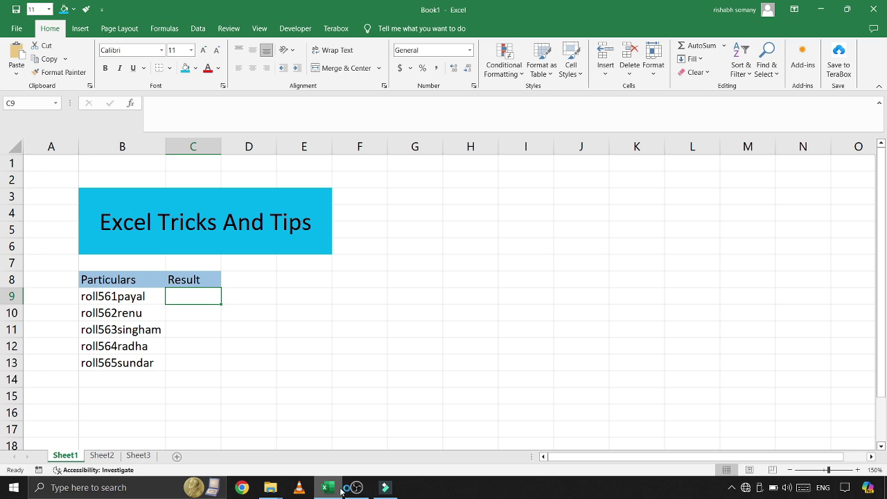
# - Enter =MID(B9,5,3) in cell C9 and fill it down to C13 to extract three characters starting at the fifth
pyautogui.write('=')
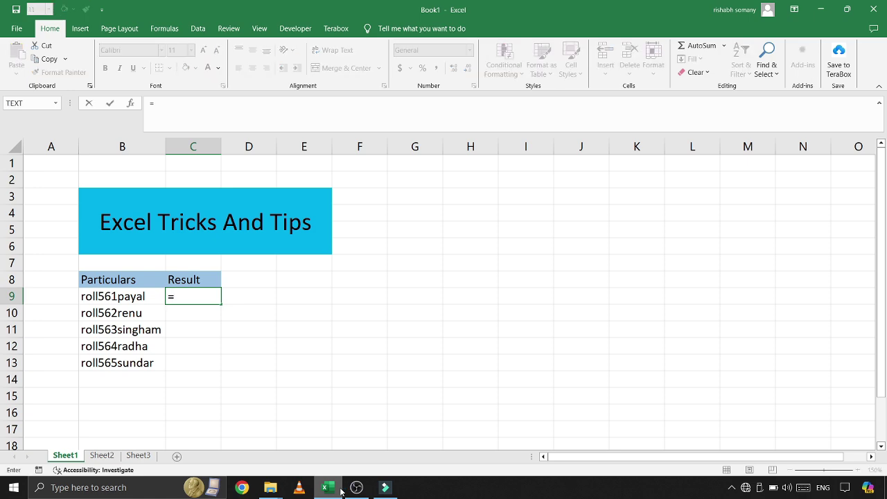
pyautogui.write('mid')
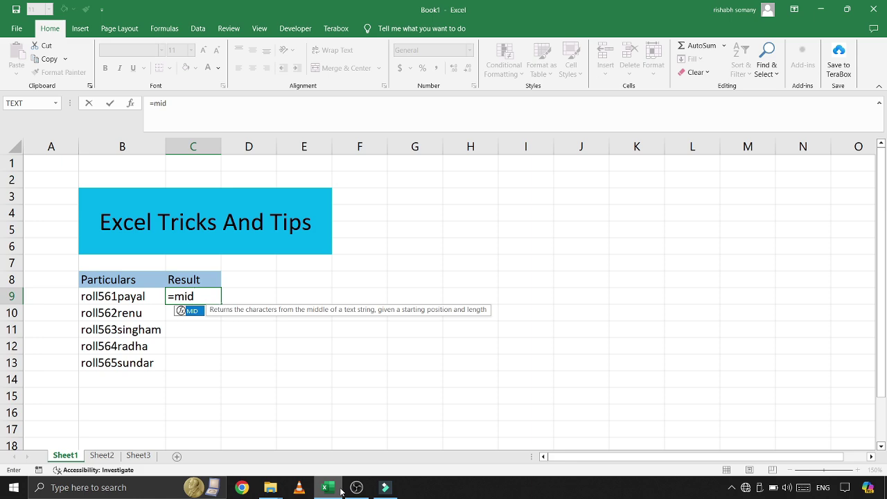
pyautogui.press('Tab')
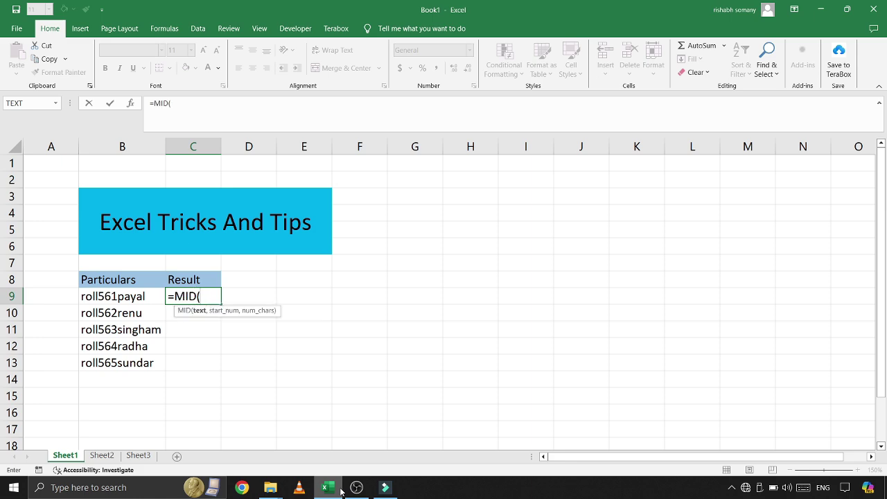
pyautogui.click(124, 296)
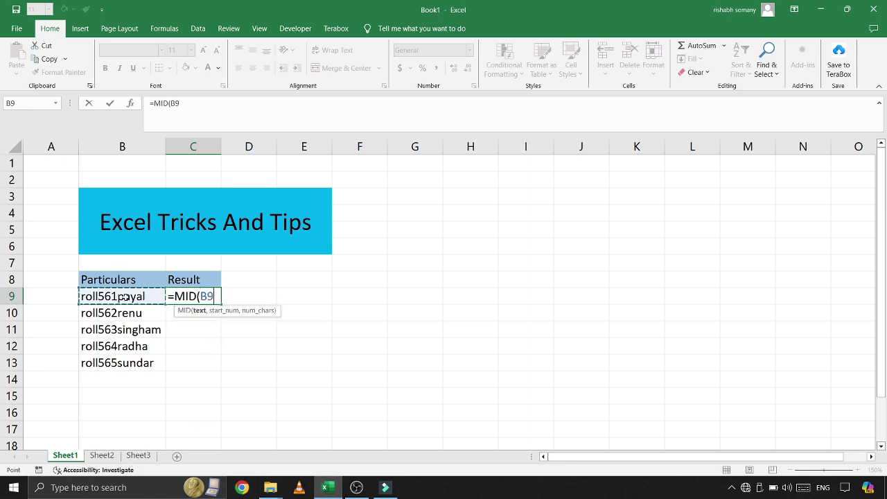
pyautogui.write(',')
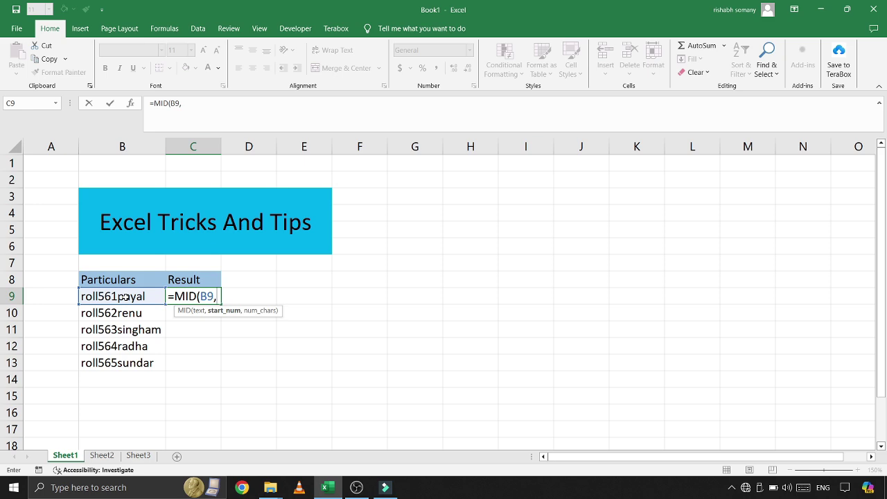
pyautogui.write('5,3')
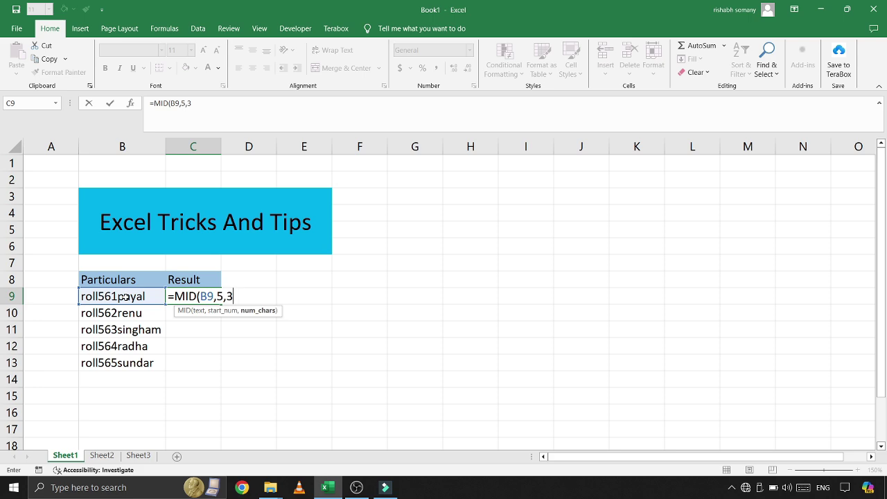
pyautogui.write(')')
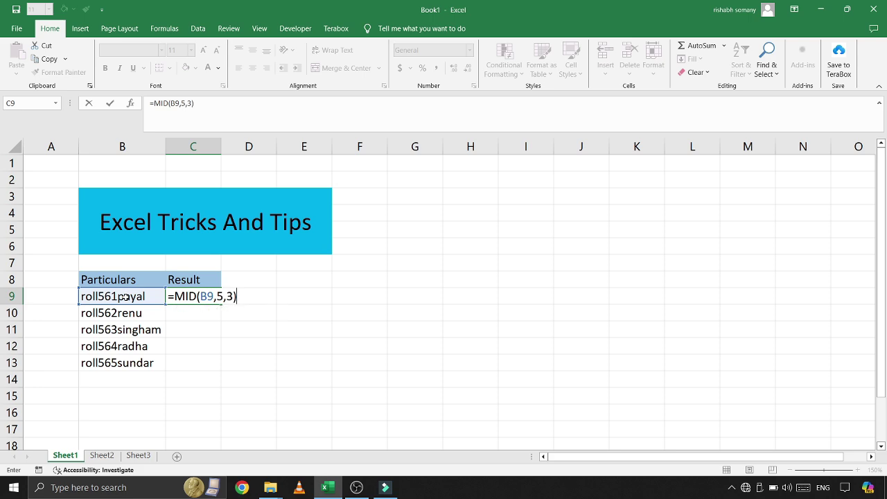
pyautogui.press('Return')
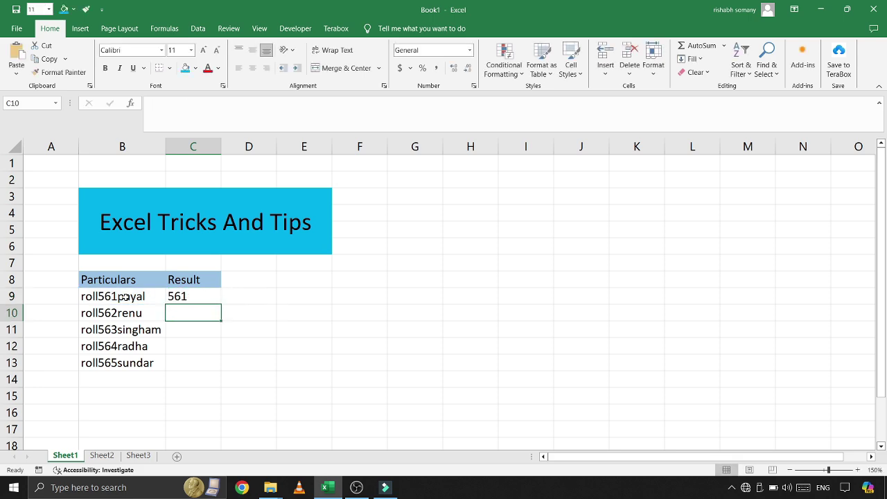
pyautogui.click(198, 296)
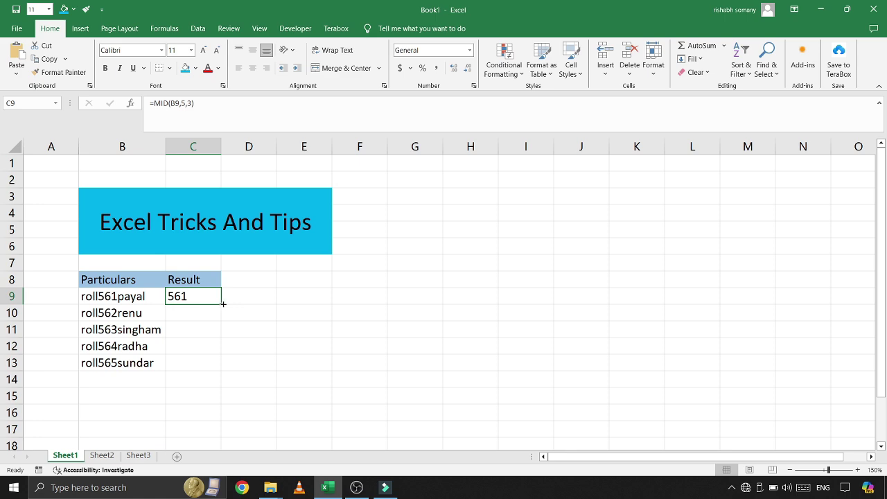
pyautogui.moveTo(220, 302); pyautogui.dragTo(220, 372)
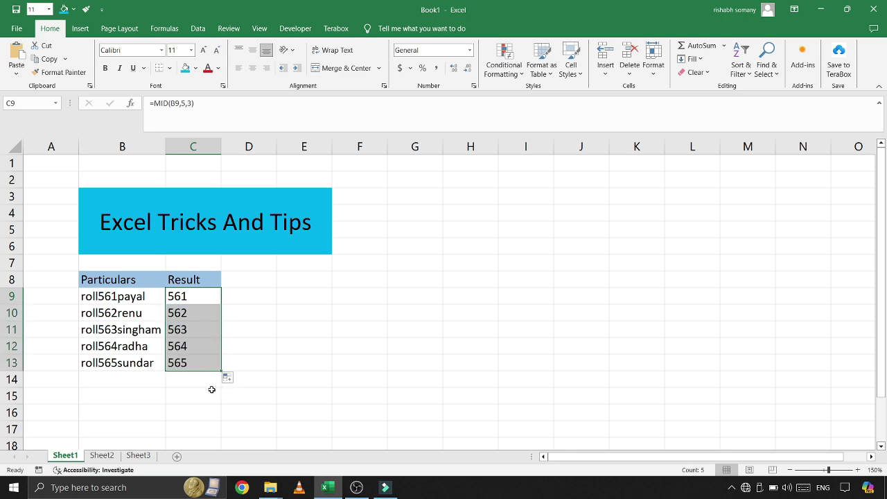
pyautogui.click(212, 391)
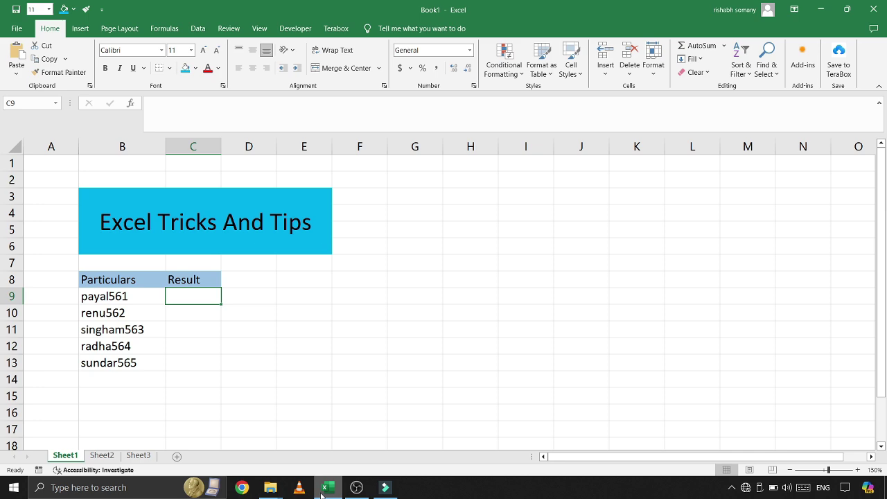
# - Enter =RIGHT(B9,3) in cell C9 and fill it down to C13 to extract the last three characters
pyautogui.write('=rig')
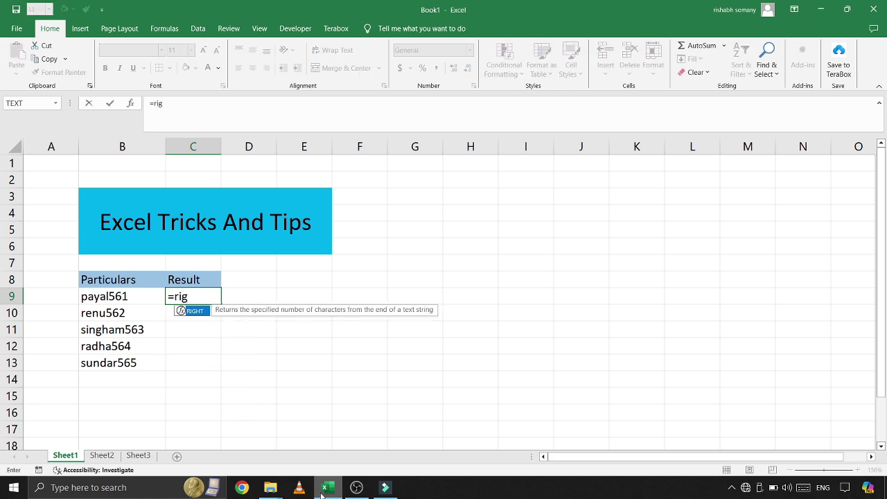
pyautogui.press('Tab')
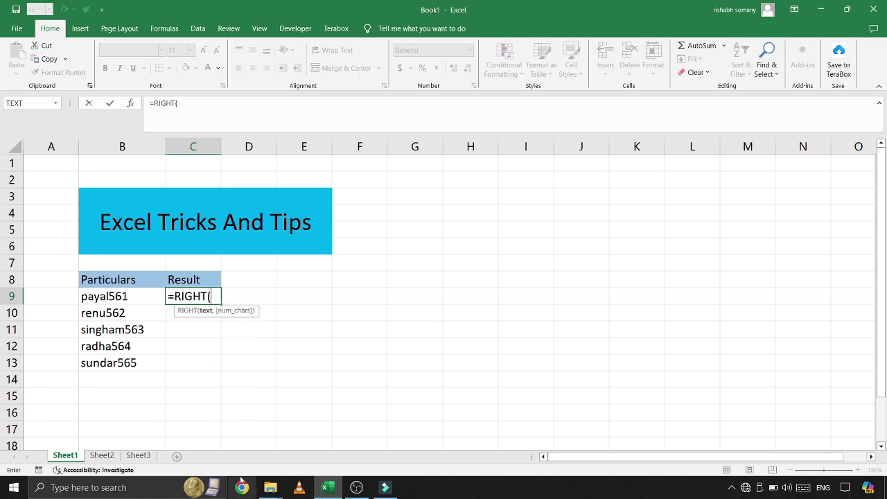
pyautogui.click(126, 296)
pyautogui.write(',')
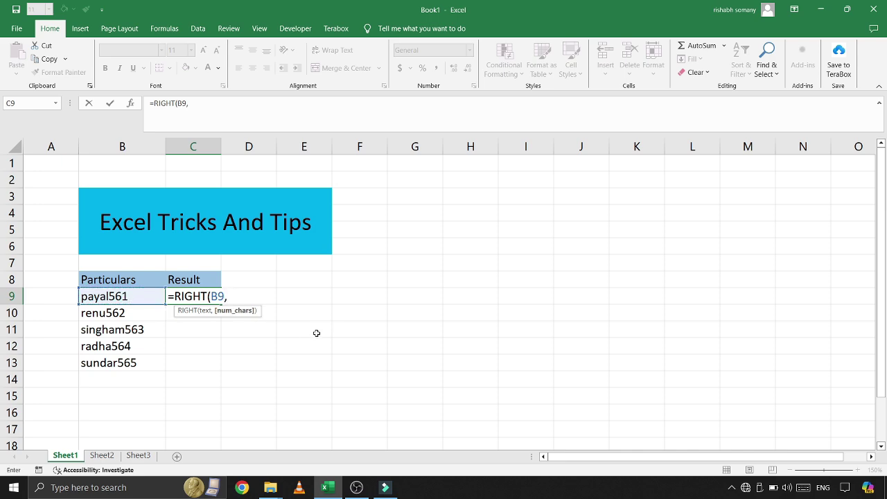
pyautogui.write('3)')
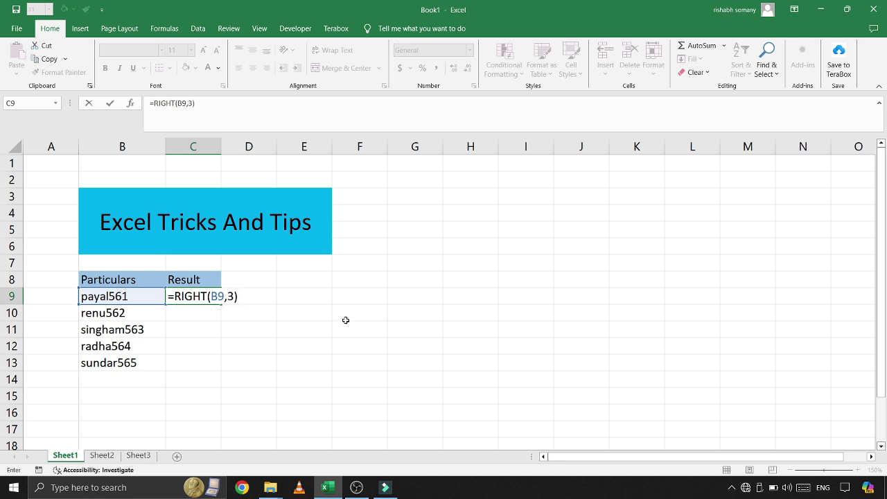
pyautogui.press('Return')
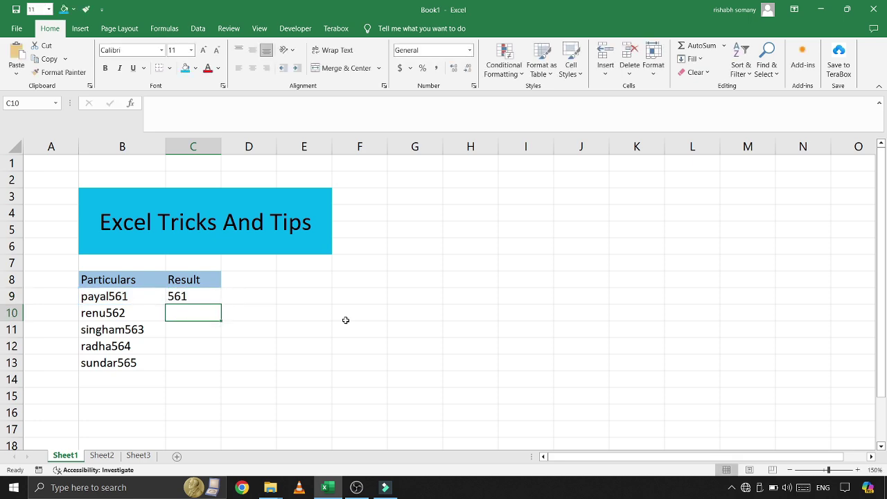
pyautogui.click(201, 296)
pyautogui.moveTo(222, 303); pyautogui.dragTo(217, 369)
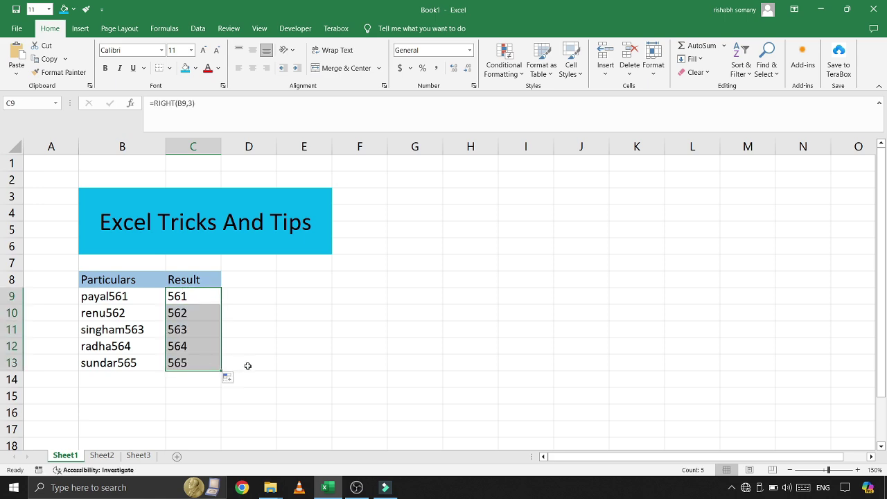
pyautogui.click(248, 366)
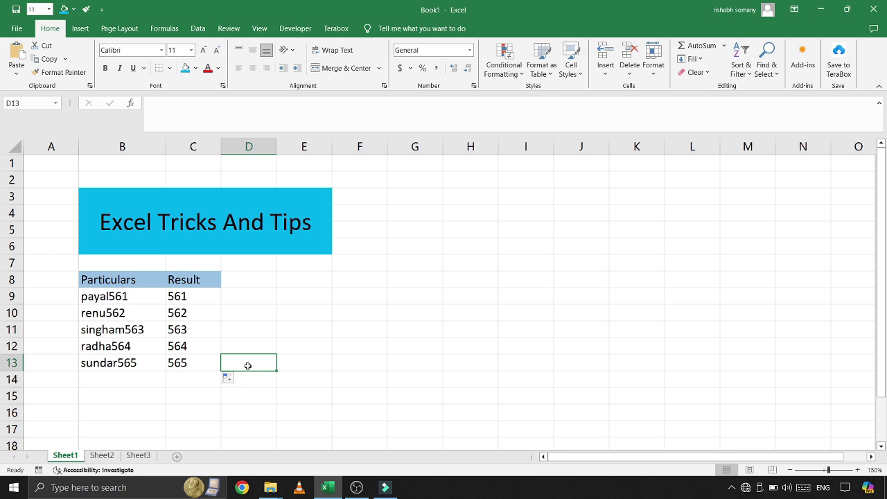